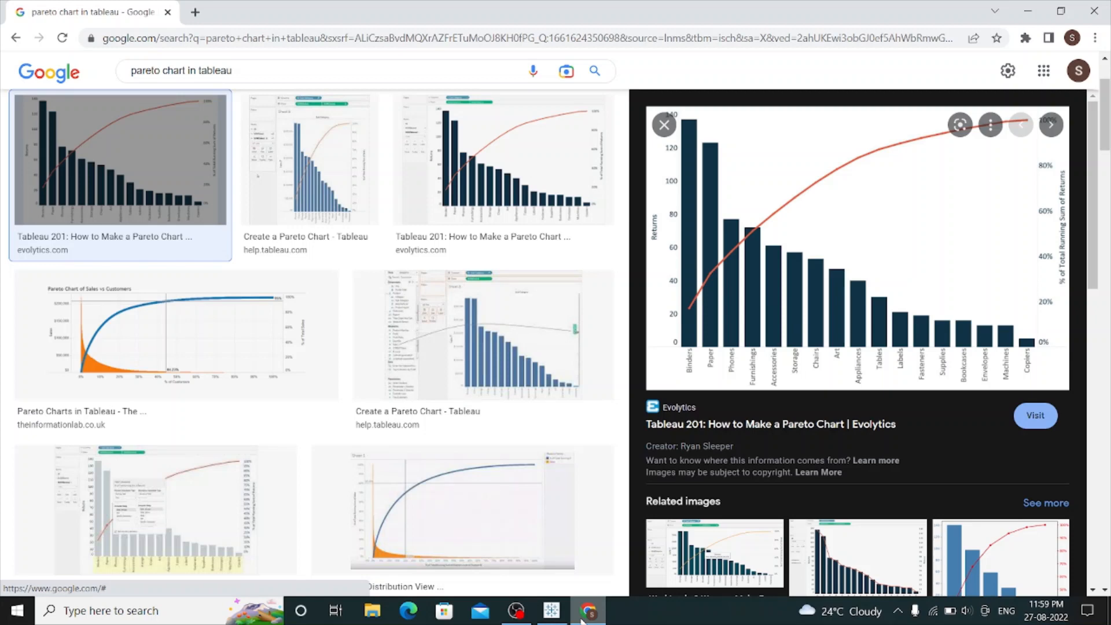
Switch to Tableau Public and build a bar view with Sub-Category on Columns and SUM(Sales) twice on Rows.
{"action": "left_click", "coordinate": [552, 611]}
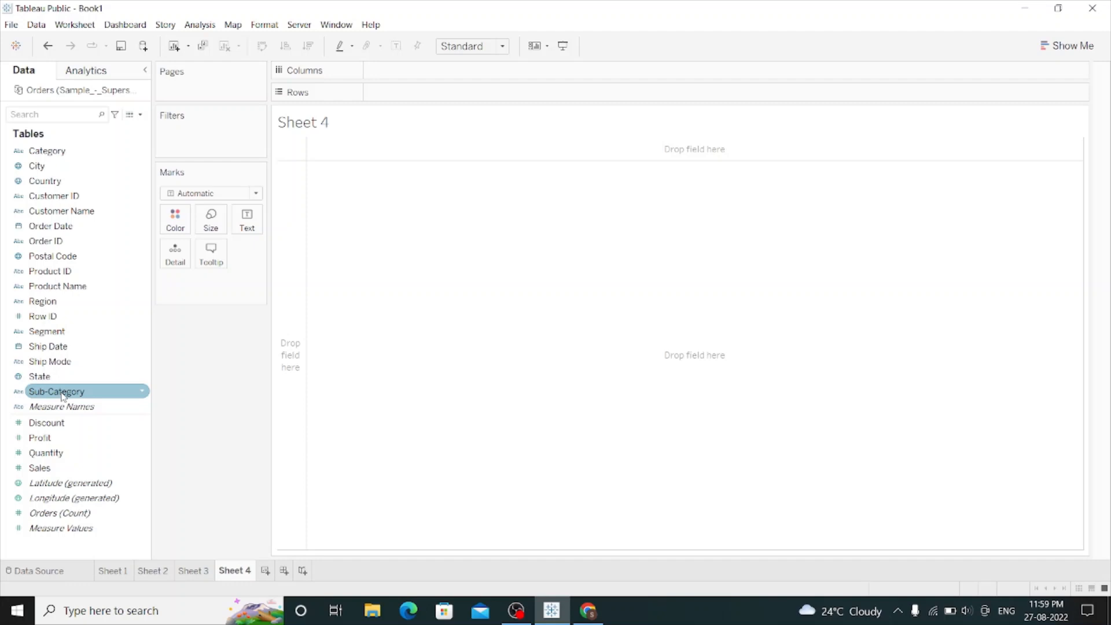
{"action": "left_click_drag", "start_coordinate": [63, 396], "coordinate": [403, 75]}
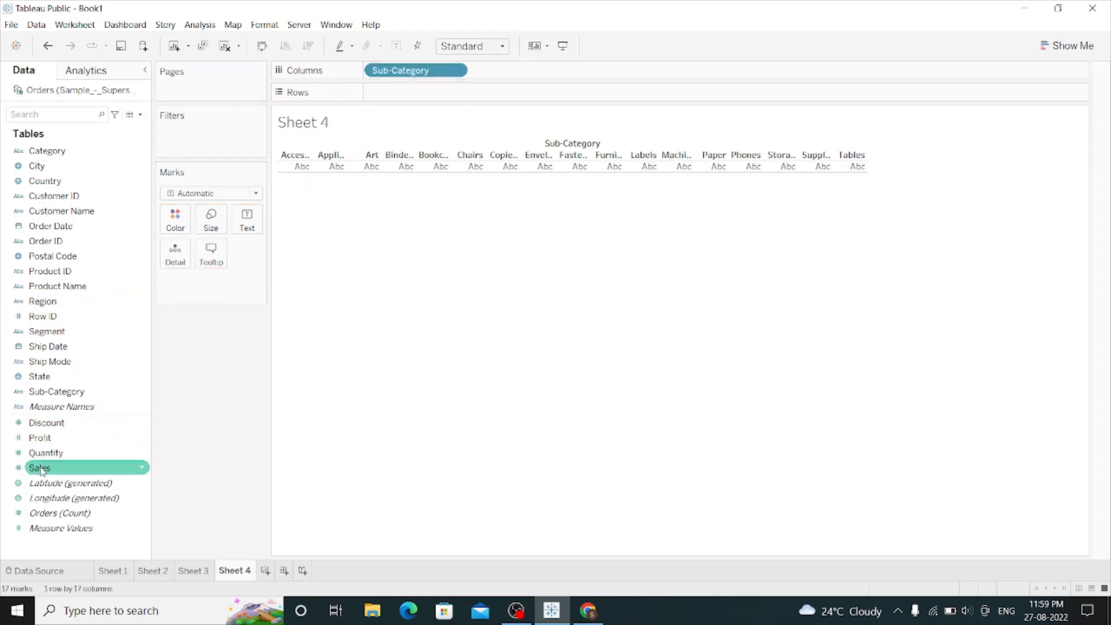
{"action": "mouse_move", "coordinate": [41, 470]}
{"action": "left_mouse_down"}
{"action": "mouse_move", "coordinate": [410, 90]}
{"action": "mouse_move", "coordinate": [391, 96]}
{"action": "left_mouse_up"}
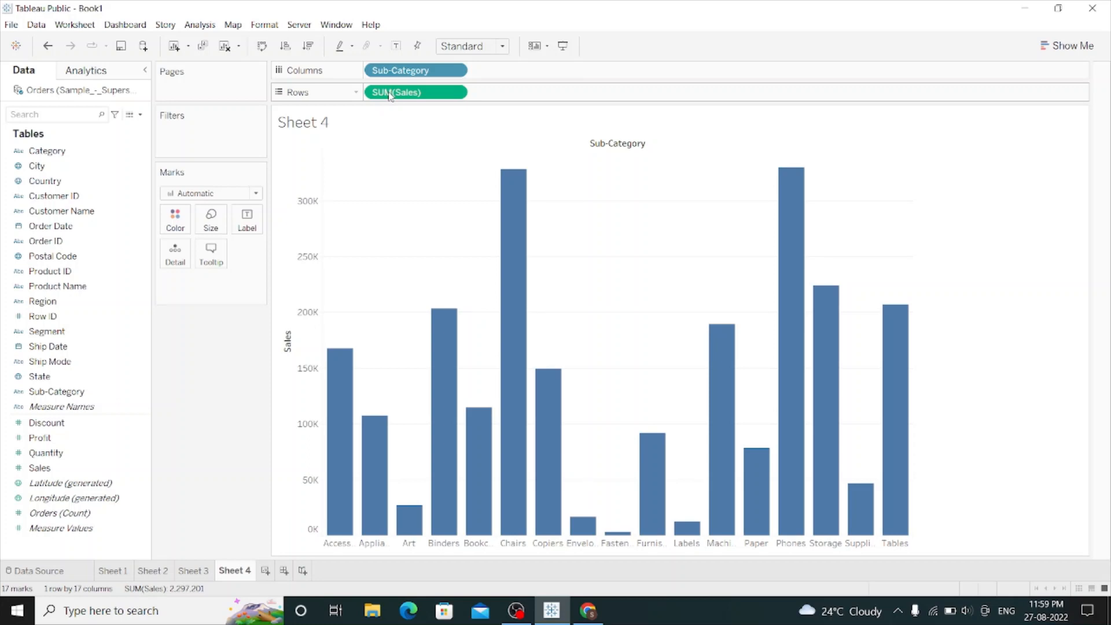
{"action": "left_click_drag", "start_coordinate": [391, 96], "coordinate": [504, 95]}
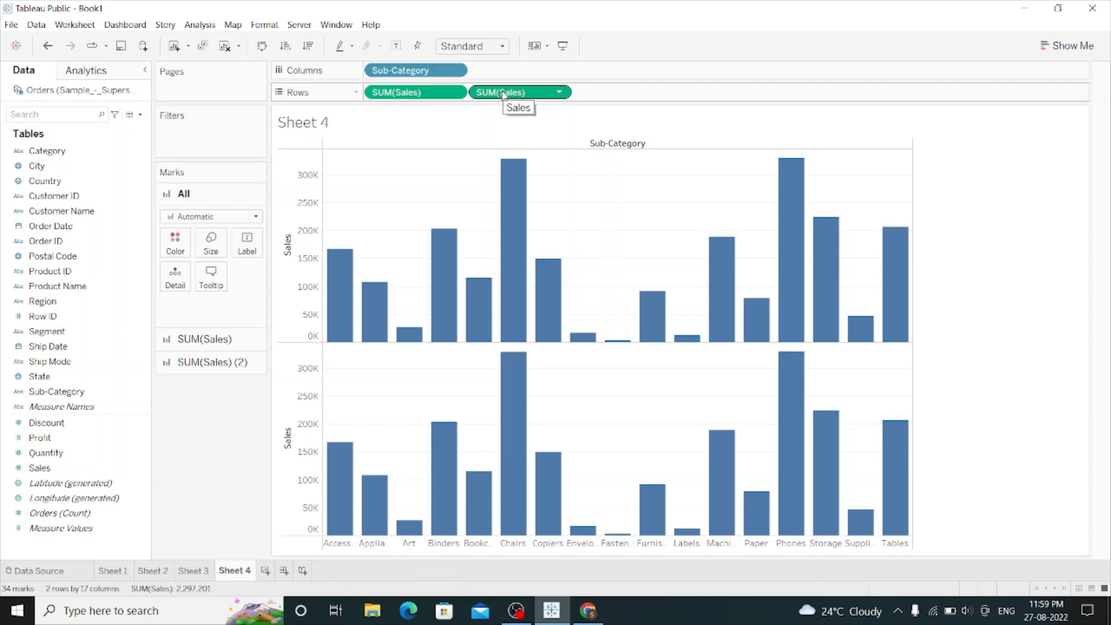
Sort the Sub-Category field by the Sales field in descending order.
{"action": "left_click", "coordinate": [455, 71]}
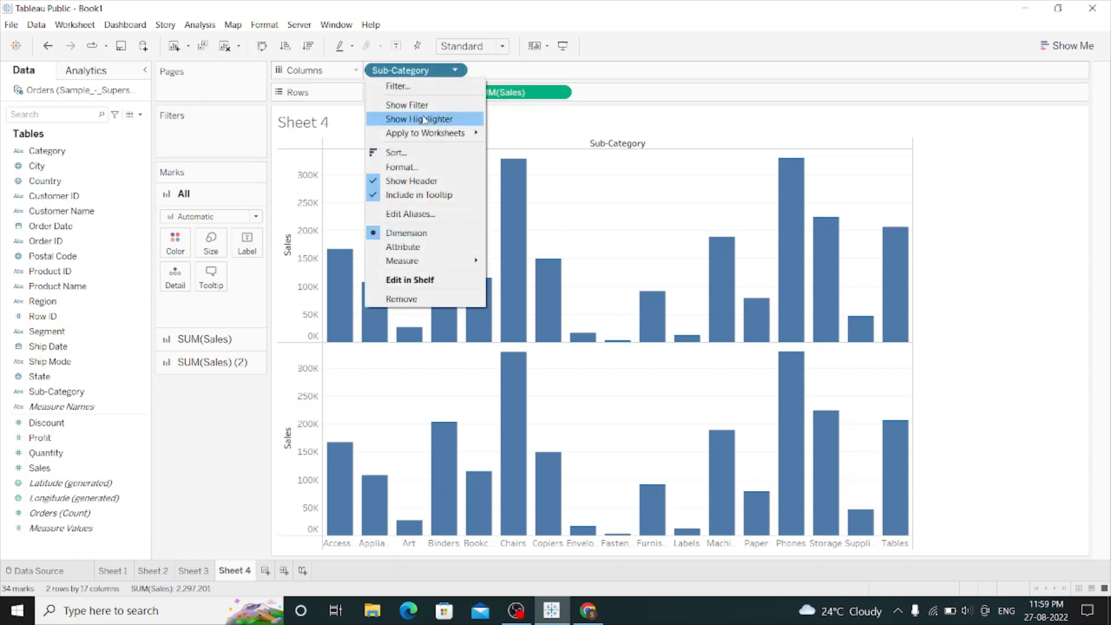
{"action": "left_click", "coordinate": [420, 151]}
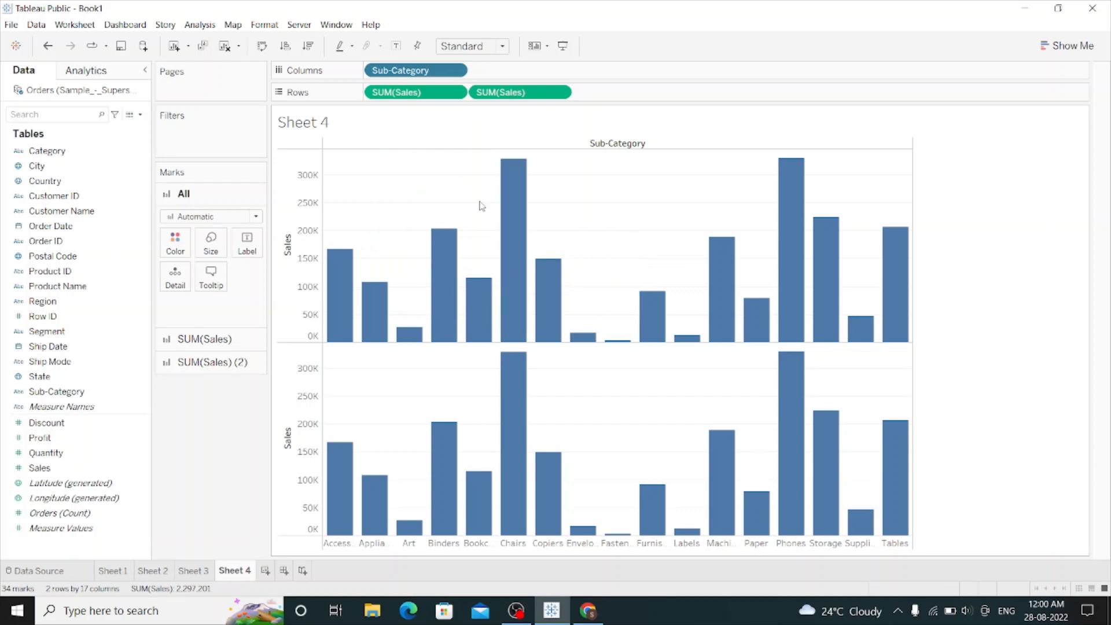
{"action": "left_click", "coordinate": [490, 258]}
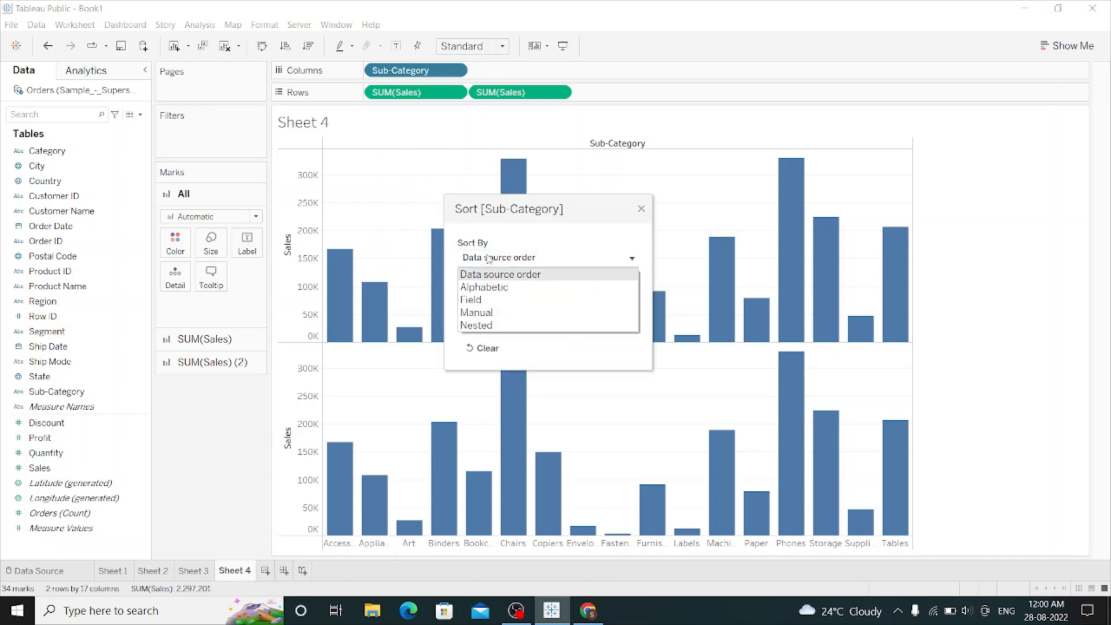
{"action": "left_click", "coordinate": [492, 299]}
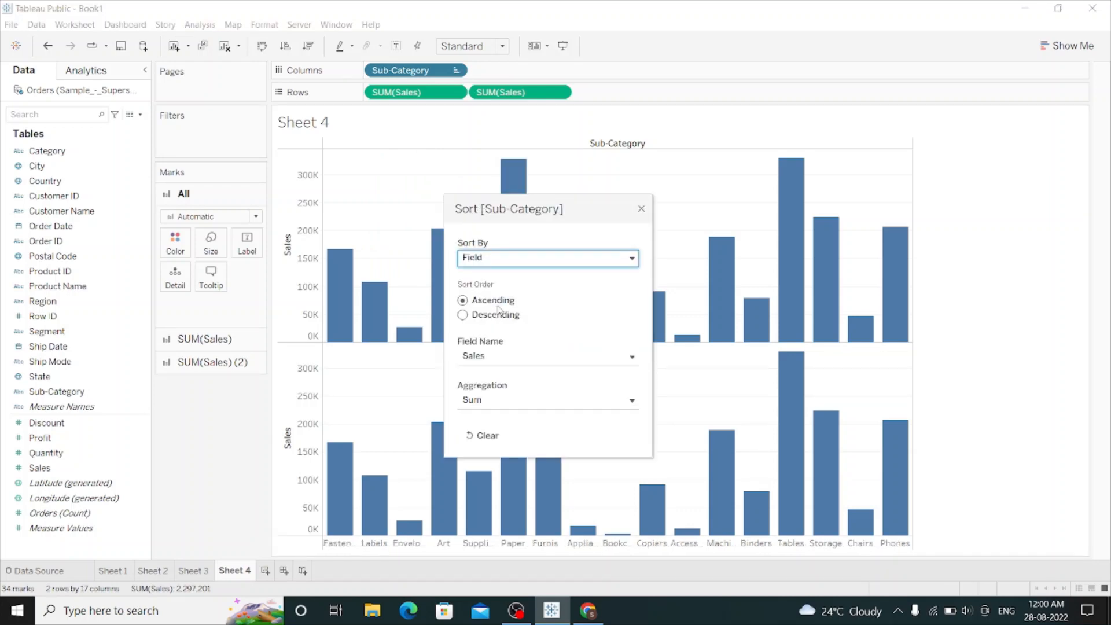
{"action": "left_click", "coordinate": [464, 315]}
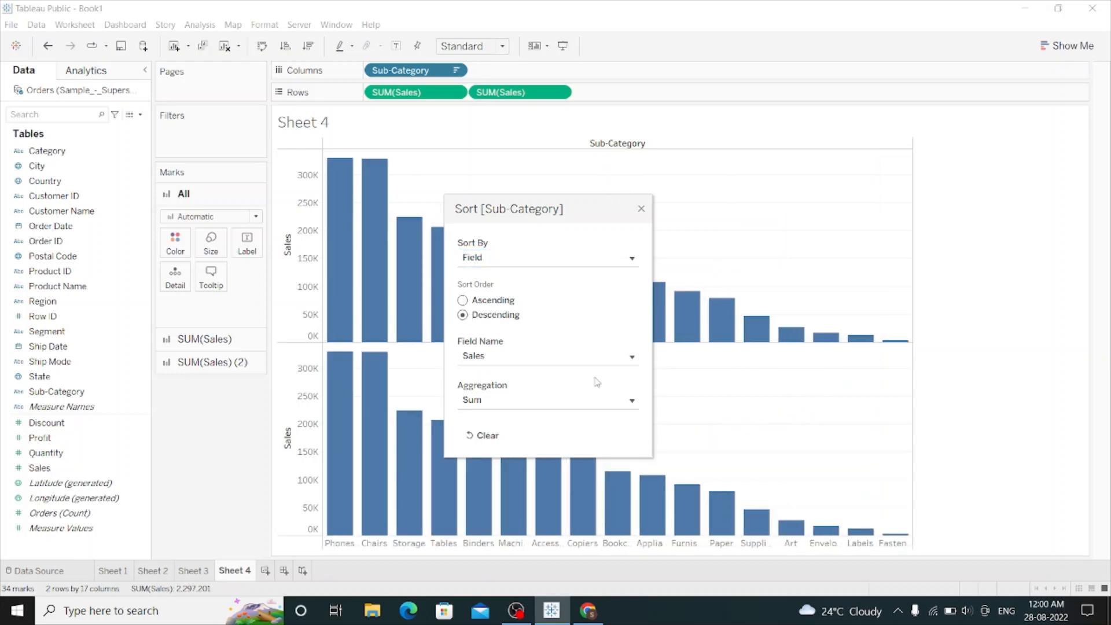
{"action": "left_click", "coordinate": [641, 209]}
Combine the two SUM(Sales) measures on a dual axis and set the first measure's mark type to Bar.
{"action": "left_click", "coordinate": [559, 92]}
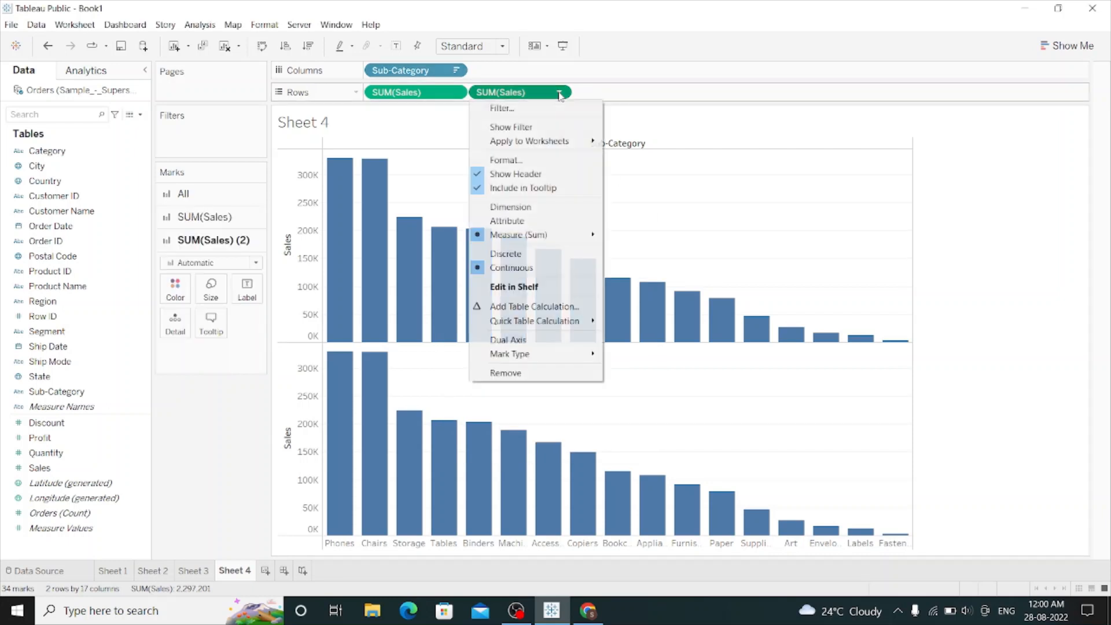
{"action": "left_click", "coordinate": [557, 340]}
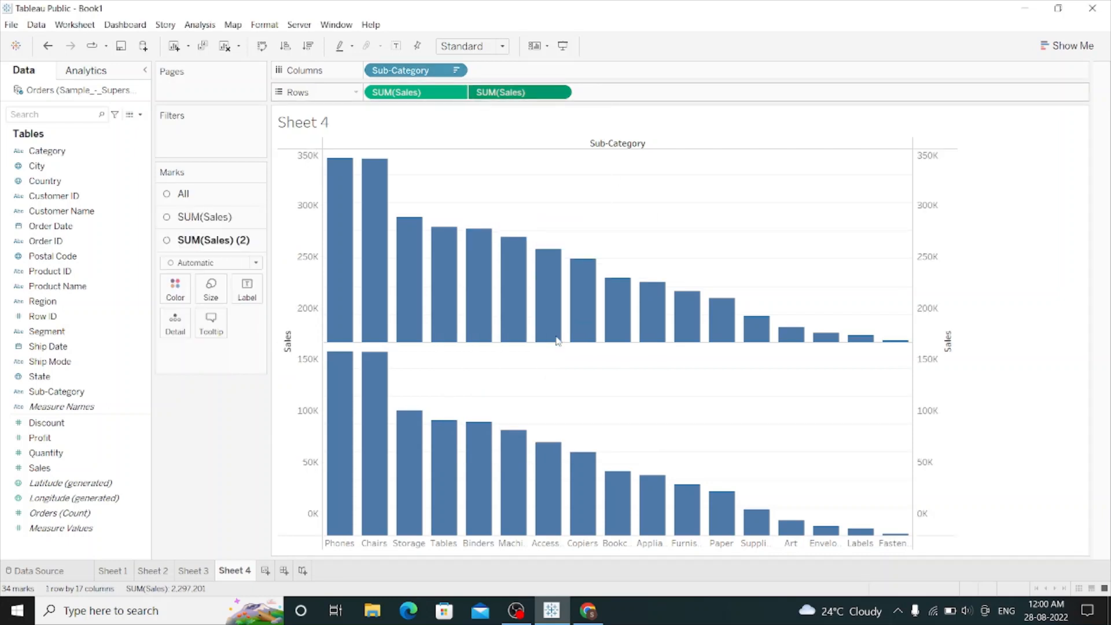
{"action": "left_click", "coordinate": [220, 218]}
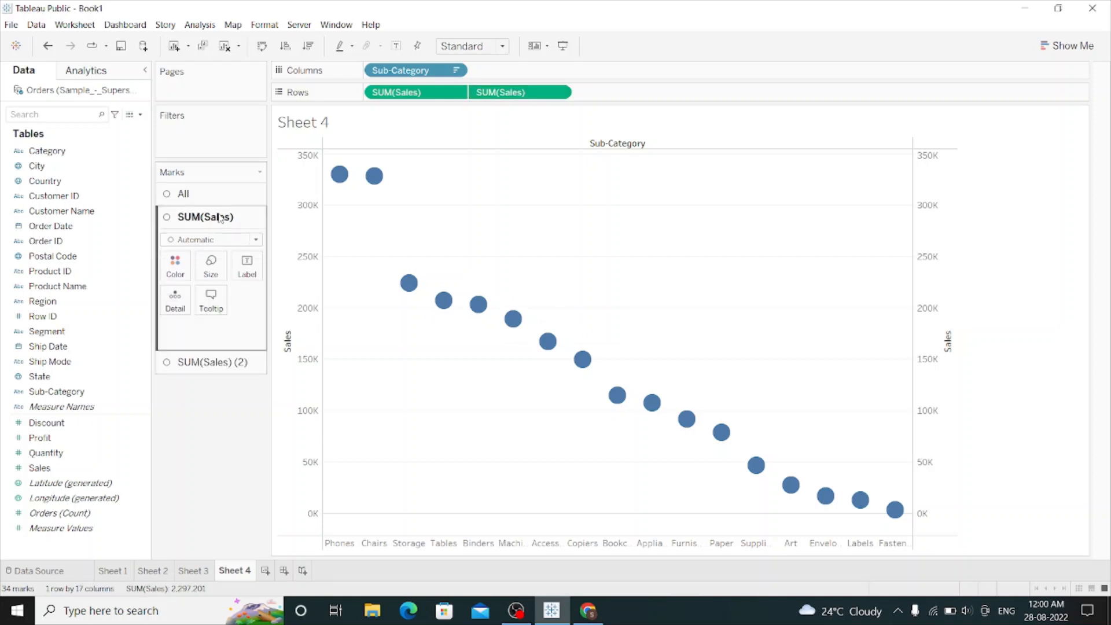
{"action": "left_click", "coordinate": [232, 241]}
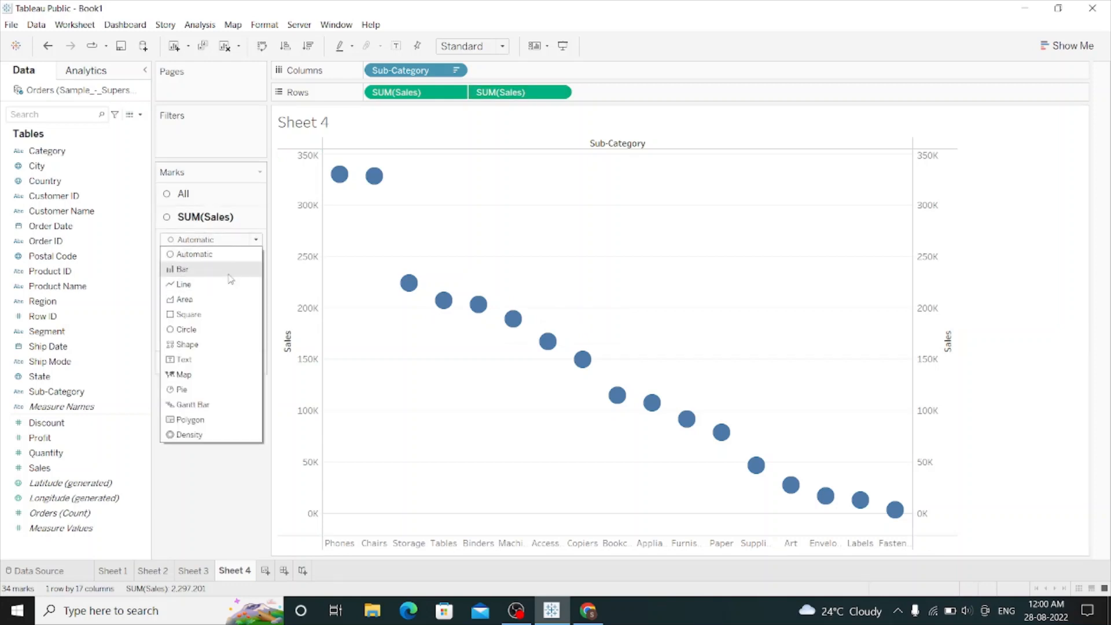
{"action": "left_click", "coordinate": [228, 273]}
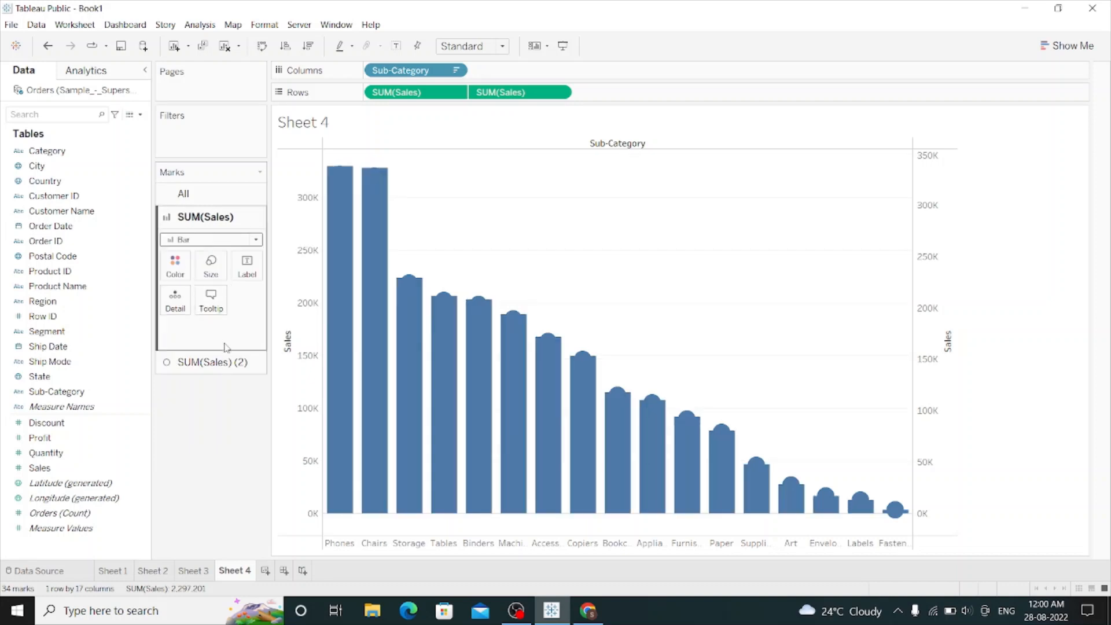
Set the second SUM(Sales) measure's mark type to Line and color it orange.
{"action": "left_click", "coordinate": [220, 362]}
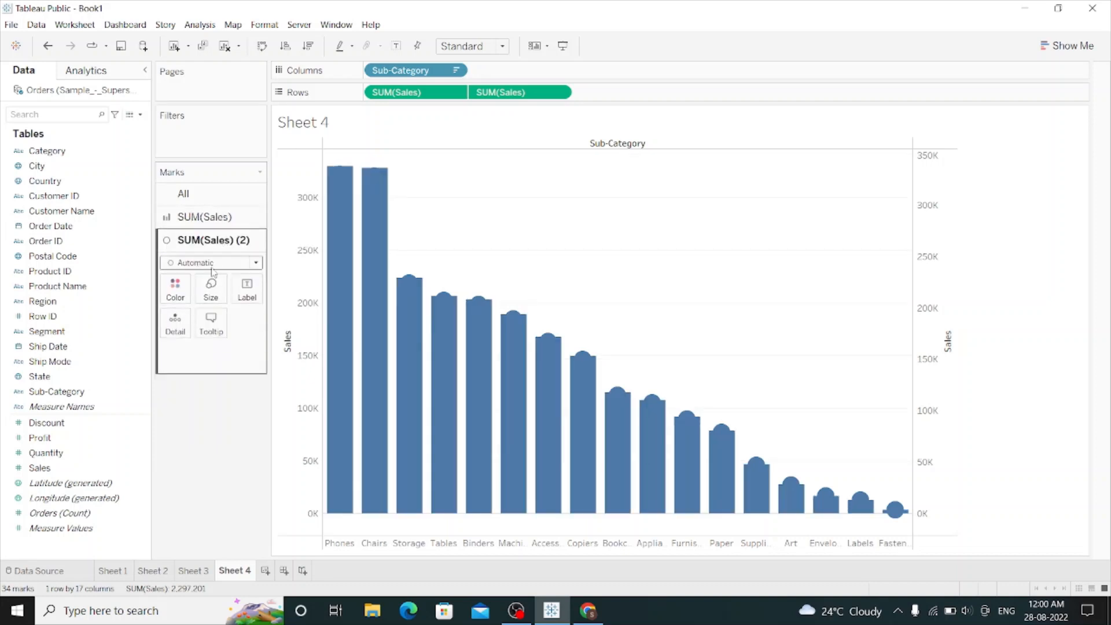
{"action": "left_click", "coordinate": [212, 262]}
{"action": "left_click", "coordinate": [210, 308]}
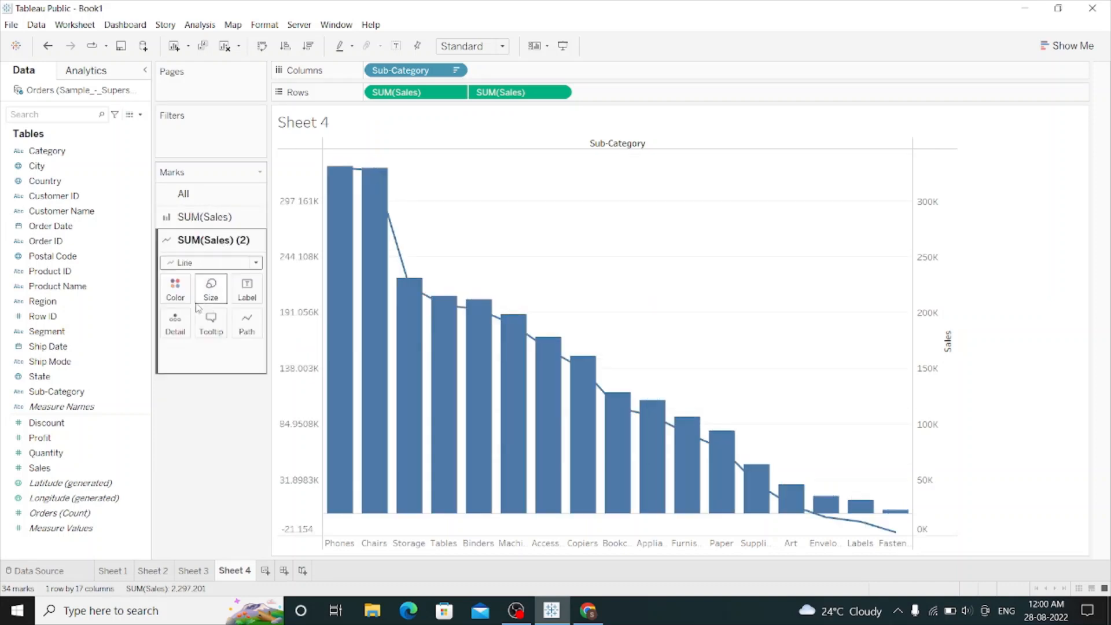
{"action": "left_click", "coordinate": [175, 288]}
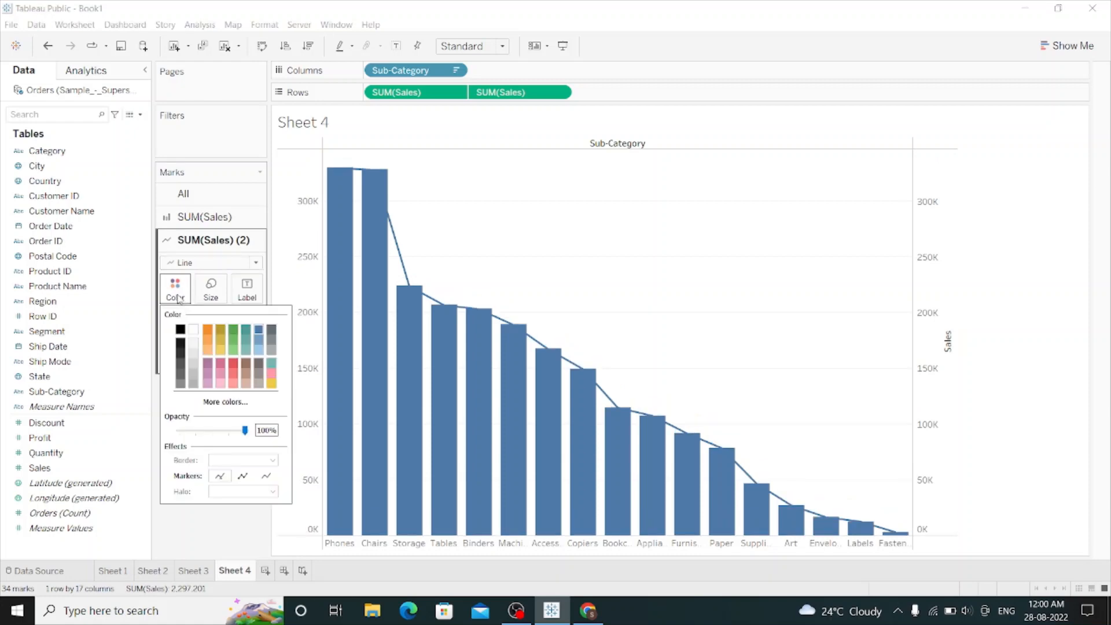
{"action": "left_click", "coordinate": [208, 330]}
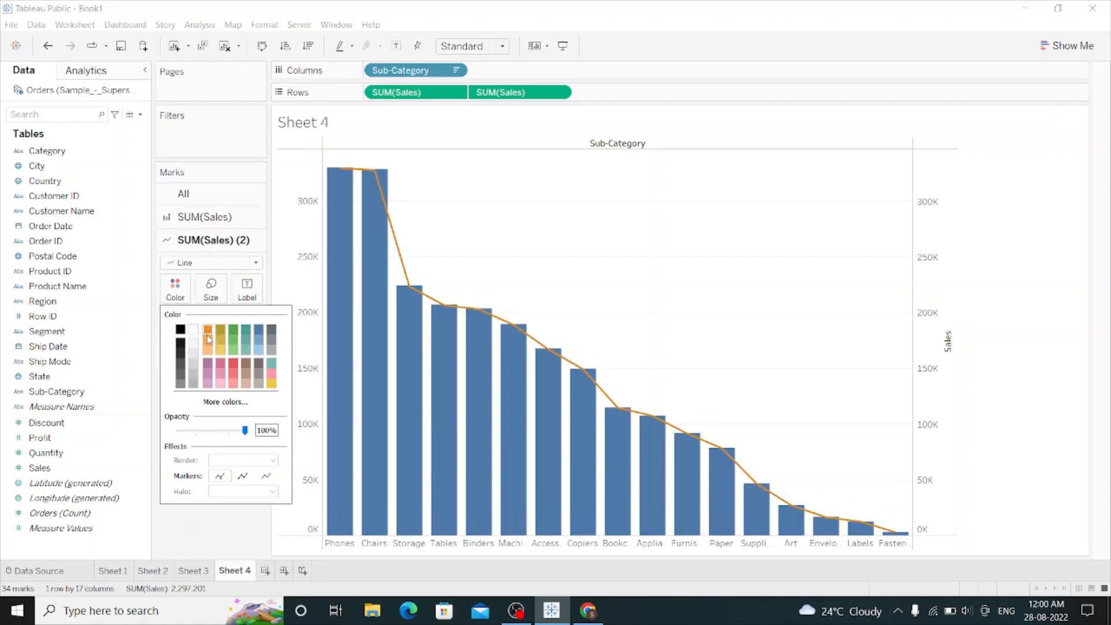
{"action": "left_click", "coordinate": [221, 524]}
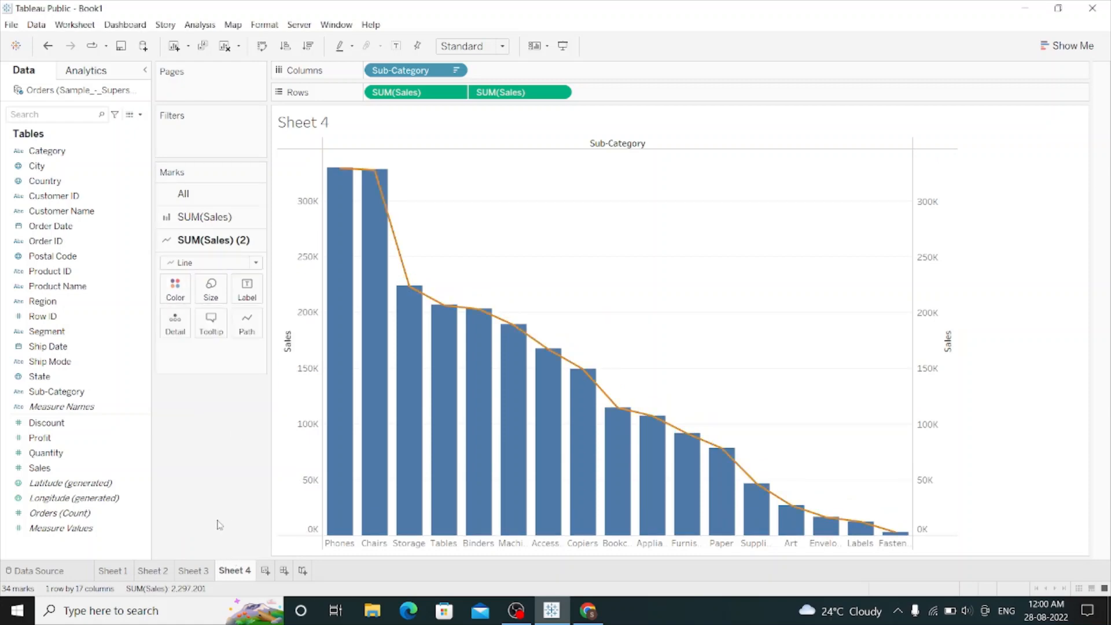
Add a table calculation of type Running Total to the second SUM(Sales) measure on Rows.
{"action": "left_click", "coordinate": [559, 92]}
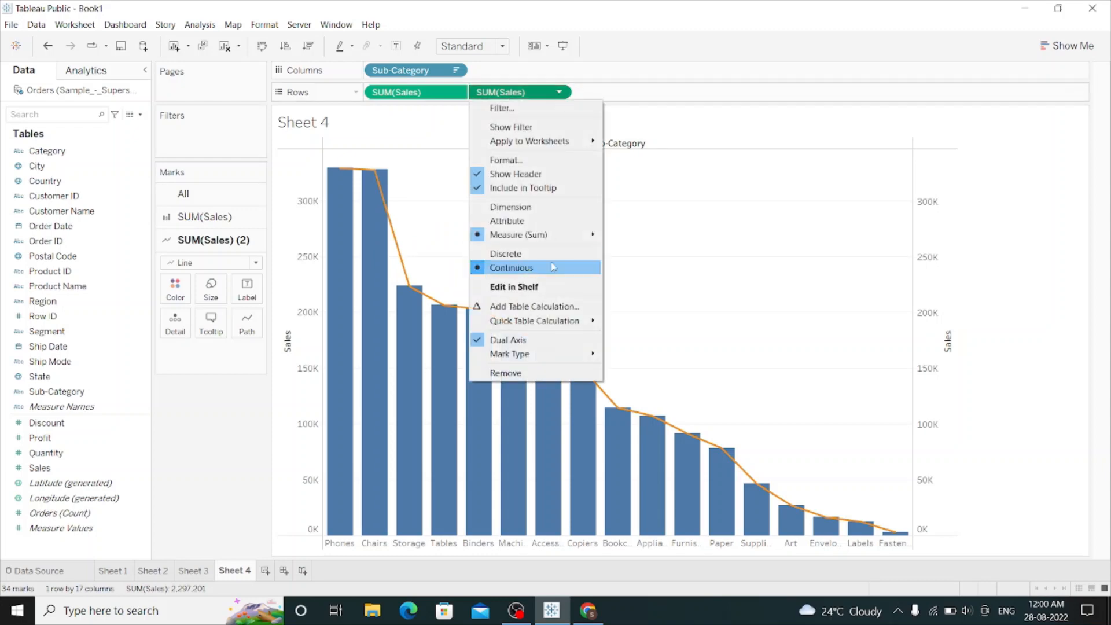
{"action": "left_click", "coordinate": [551, 306]}
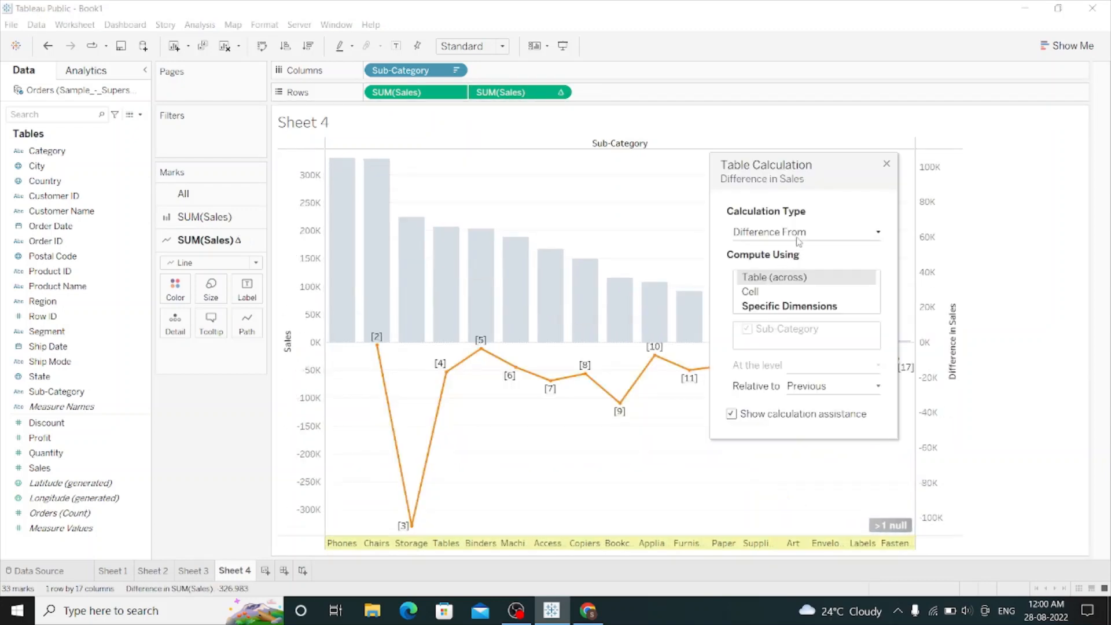
{"action": "left_click", "coordinate": [797, 234]}
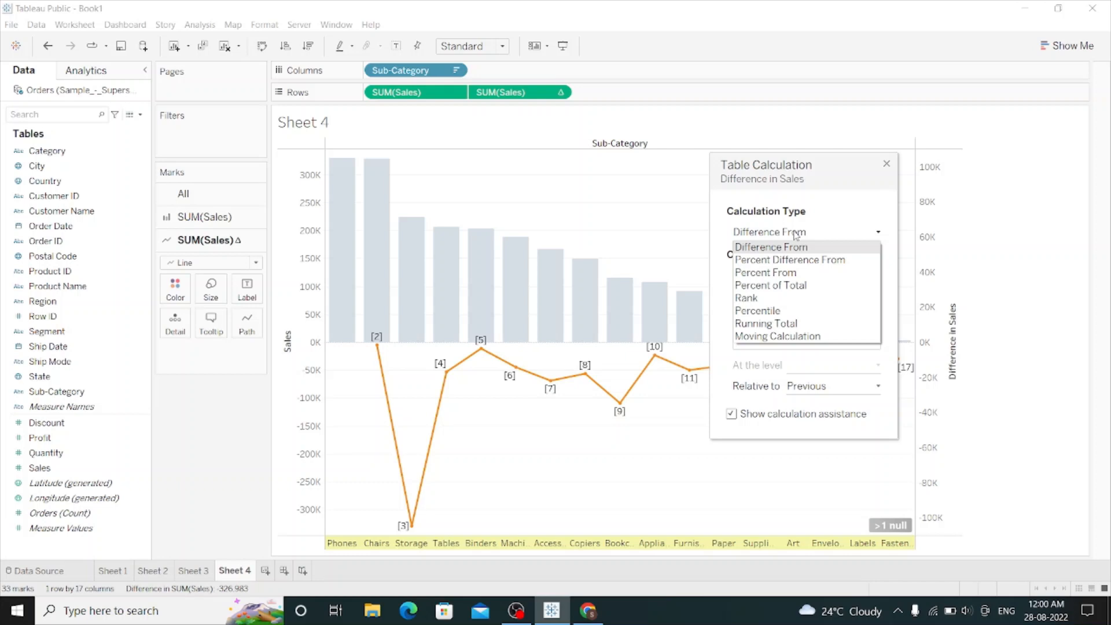
{"action": "left_click", "coordinate": [797, 323]}
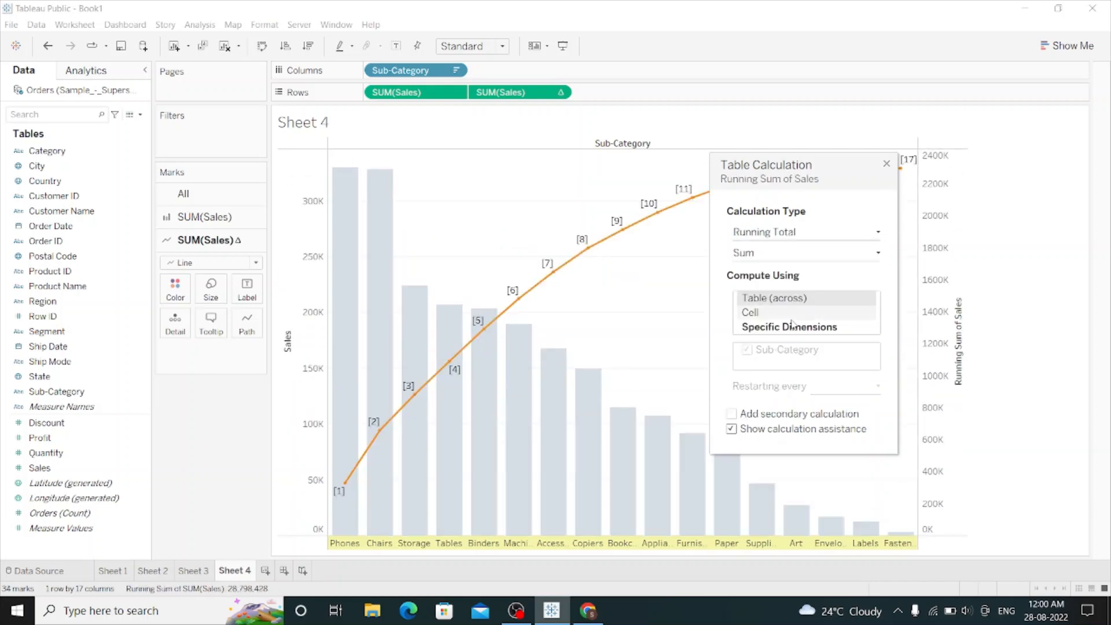
Add a secondary calculation of type Percent of Total to the running total and close the table calculation settings.
{"action": "left_click", "coordinate": [762, 415]}
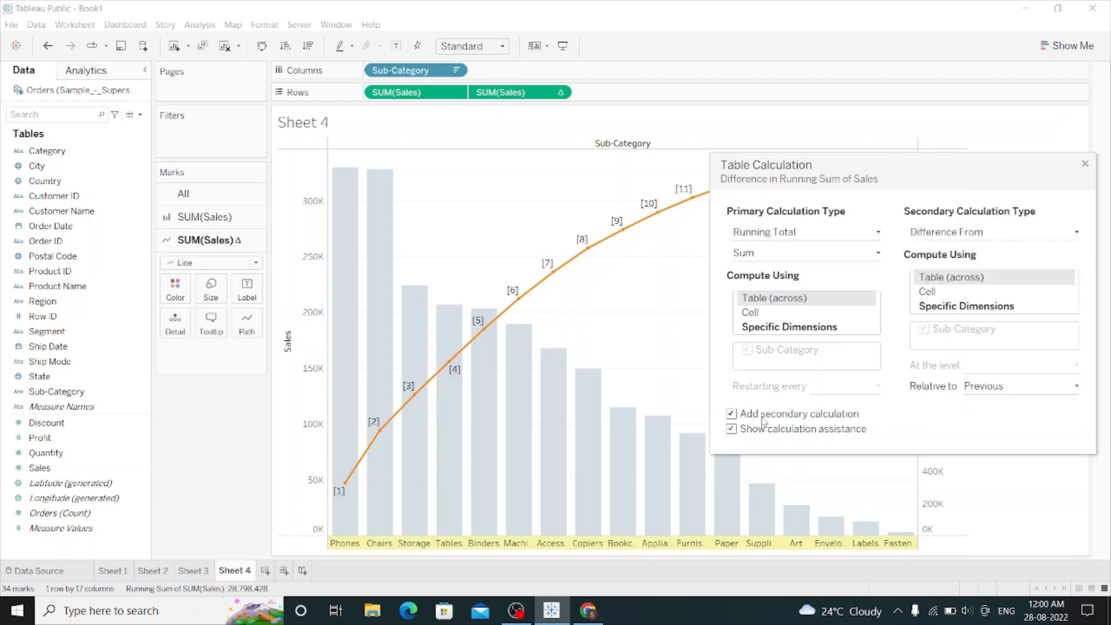
{"action": "left_click", "coordinate": [939, 235]}
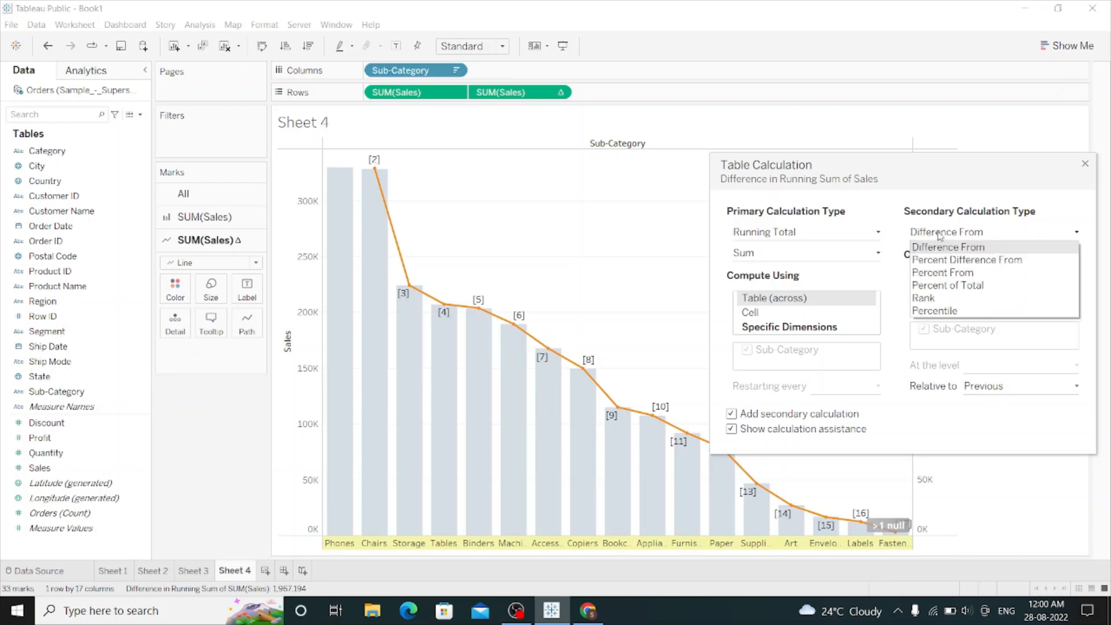
{"action": "left_click", "coordinate": [962, 289]}
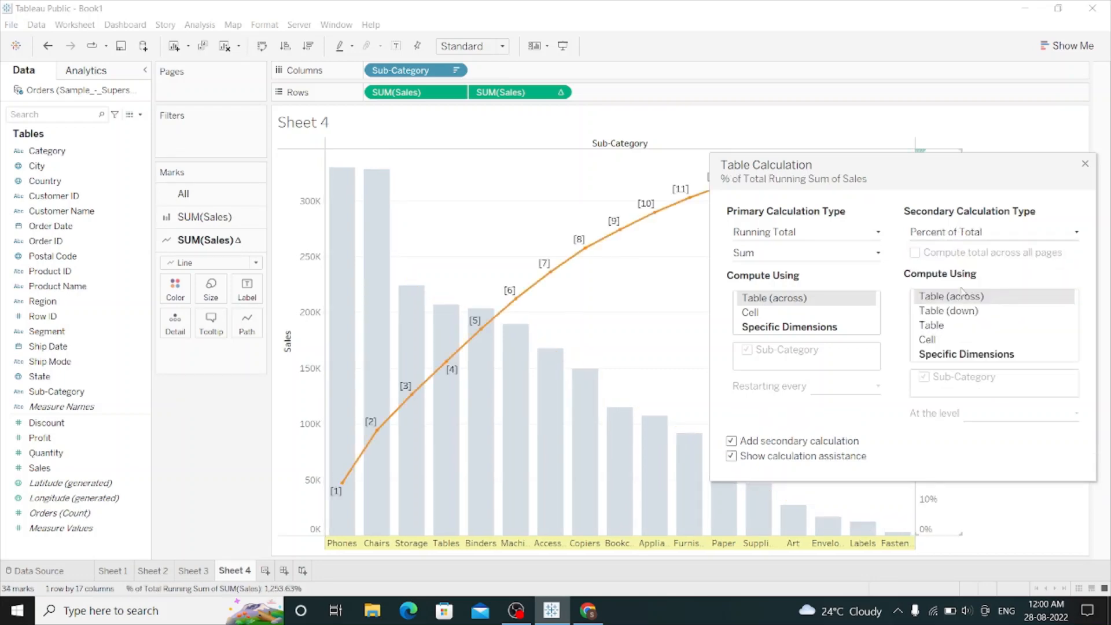
{"action": "left_click", "coordinate": [1087, 165]}
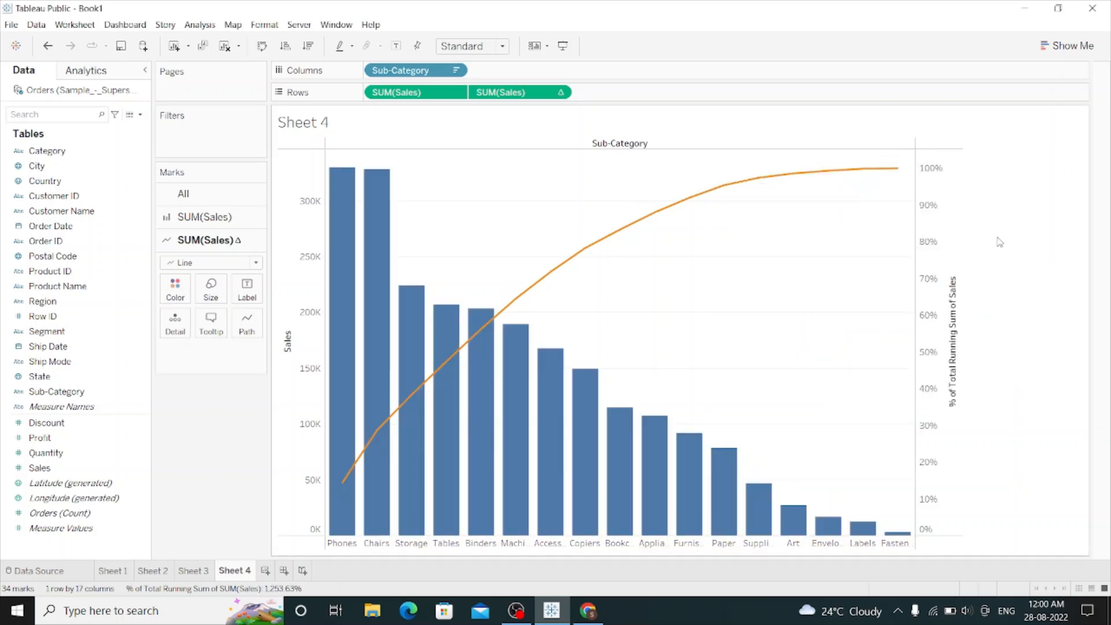
Rename the Sheet 4 worksheet as "pareto chart".
{"action": "right_click", "coordinate": [237, 573]}
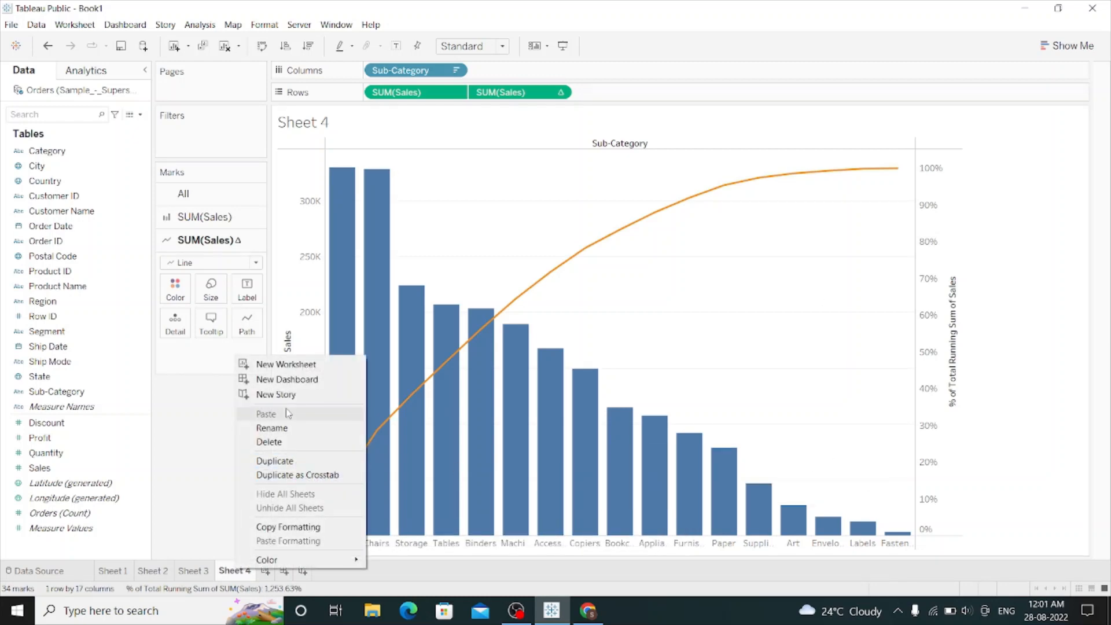
{"action": "left_click", "coordinate": [283, 434]}
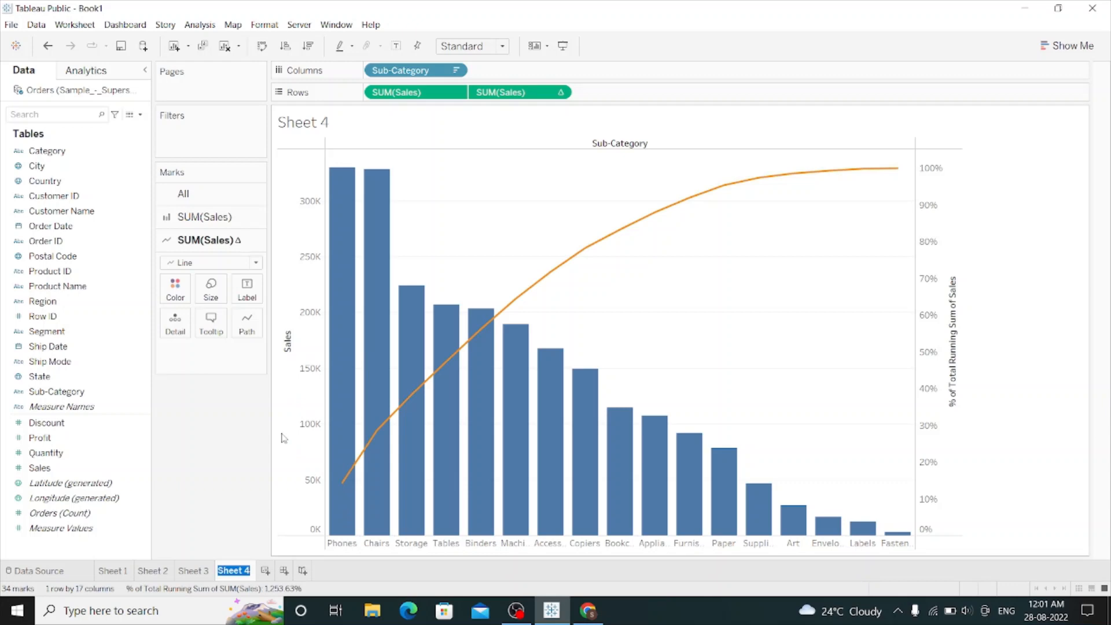
{"action": "type", "text": "pareto char"}
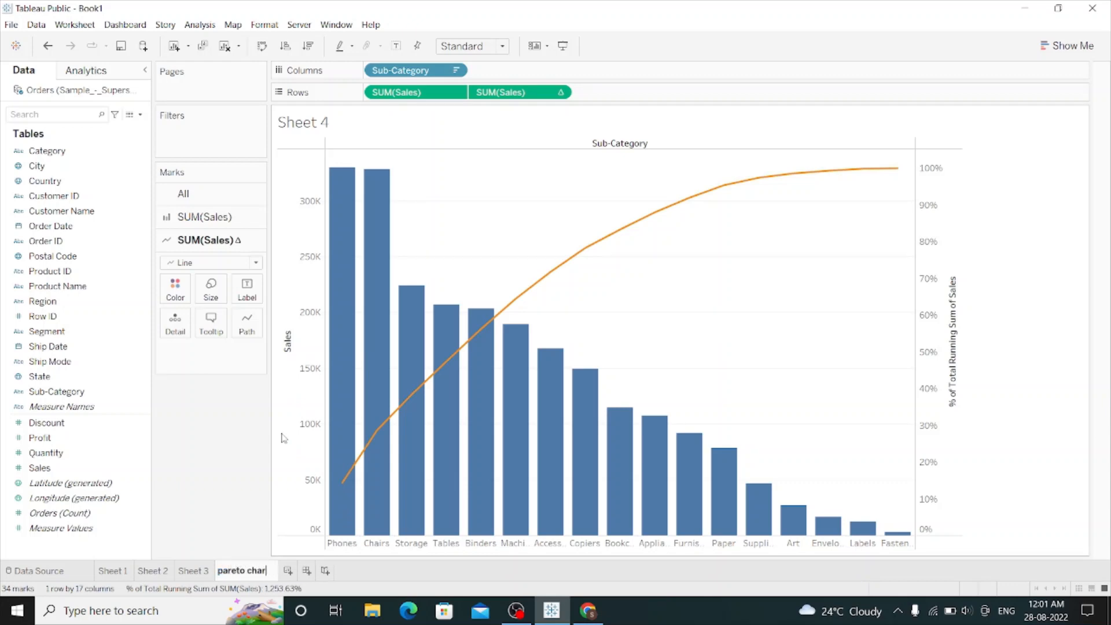
{"action": "type", "text": "t"}
{"action": "key", "text": "Return"}
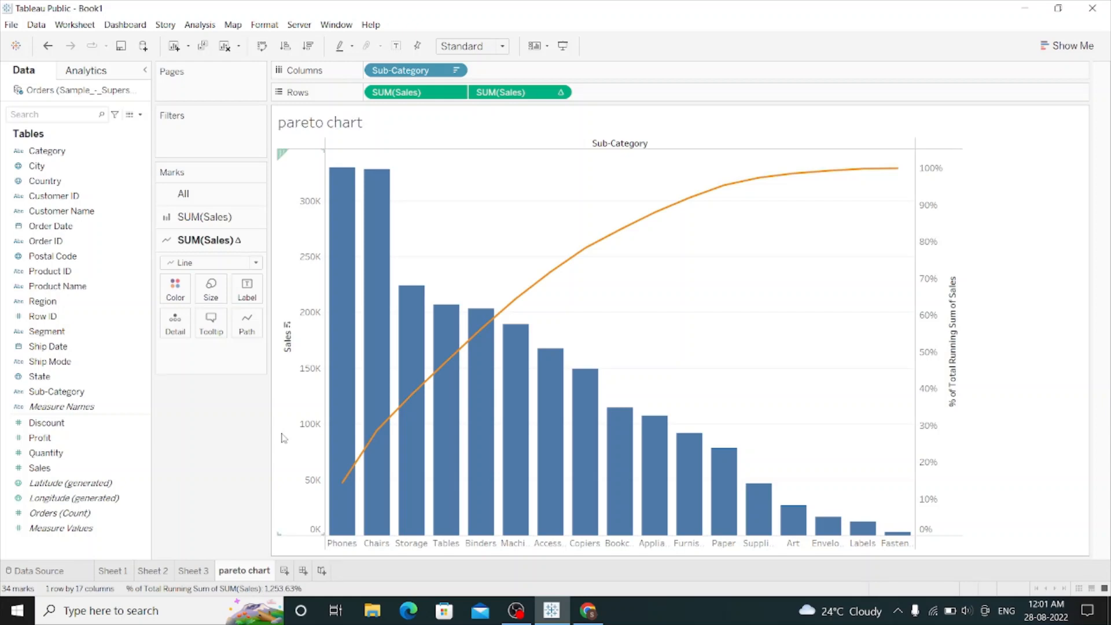